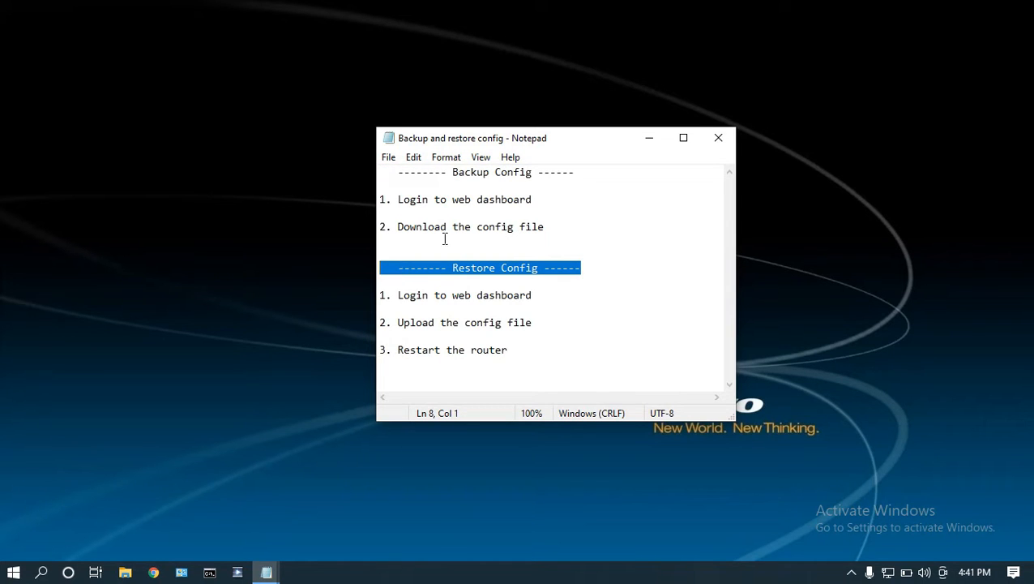
Review the written procedures for backing up and restoring the config, highlighting each line and the whole backup section.
{"action": "left_click", "coordinate": [471, 173]}
{"action": "left_click_drag", "start_coordinate": [576, 173], "coordinate": [378, 169]}
{"action": "left_click_drag", "start_coordinate": [540, 200], "coordinate": [383, 201]}
{"action": "left_click_drag", "start_coordinate": [548, 227], "coordinate": [381, 229]}
{"action": "left_click_drag", "start_coordinate": [386, 268], "coordinate": [544, 269]}
{"action": "left_click_drag", "start_coordinate": [543, 304], "coordinate": [362, 306]}
{"action": "left_click_drag", "start_coordinate": [537, 323], "coordinate": [382, 317]}
{"action": "left_click_drag", "start_coordinate": [517, 351], "coordinate": [380, 353]}
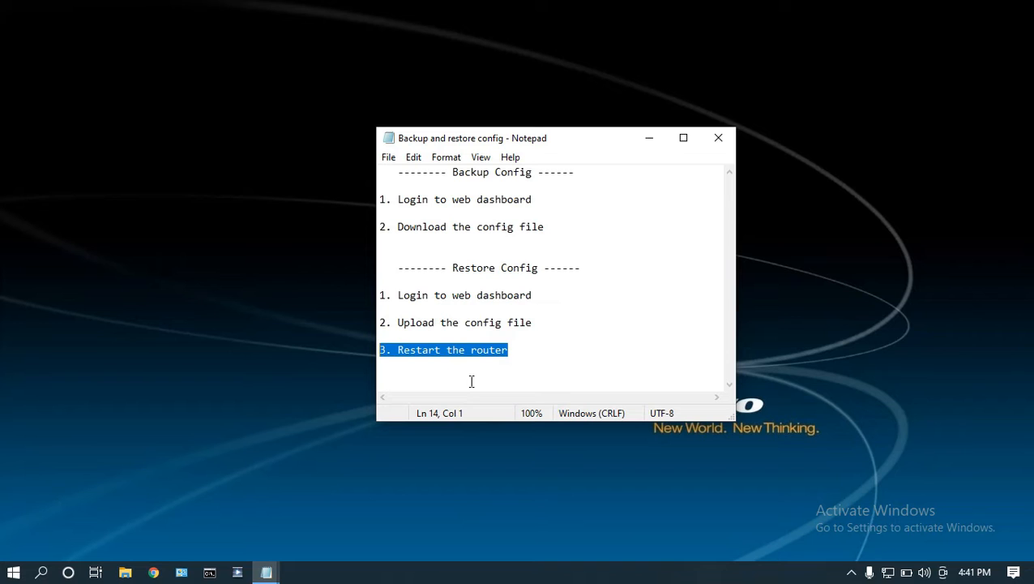
{"action": "left_click", "coordinate": [435, 227]}
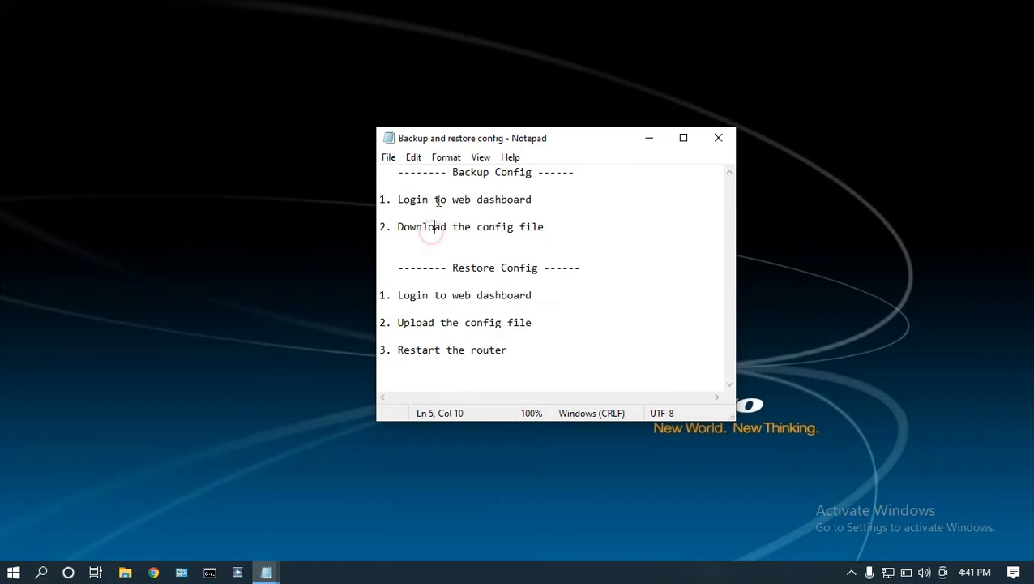
{"action": "left_click_drag", "start_coordinate": [392, 170], "coordinate": [544, 228]}
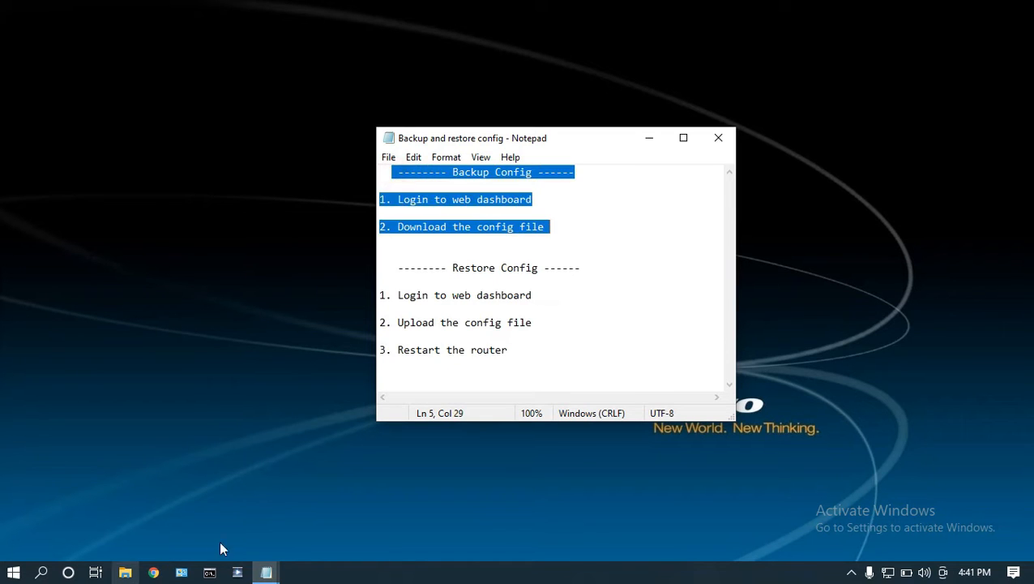
Switch to Command Prompt and run ipconfig to look up the computer's default gateway address.
{"action": "left_click", "coordinate": [210, 572]}
{"action": "type", "text": "ipconfig"}
{"action": "key", "text": "Return"}
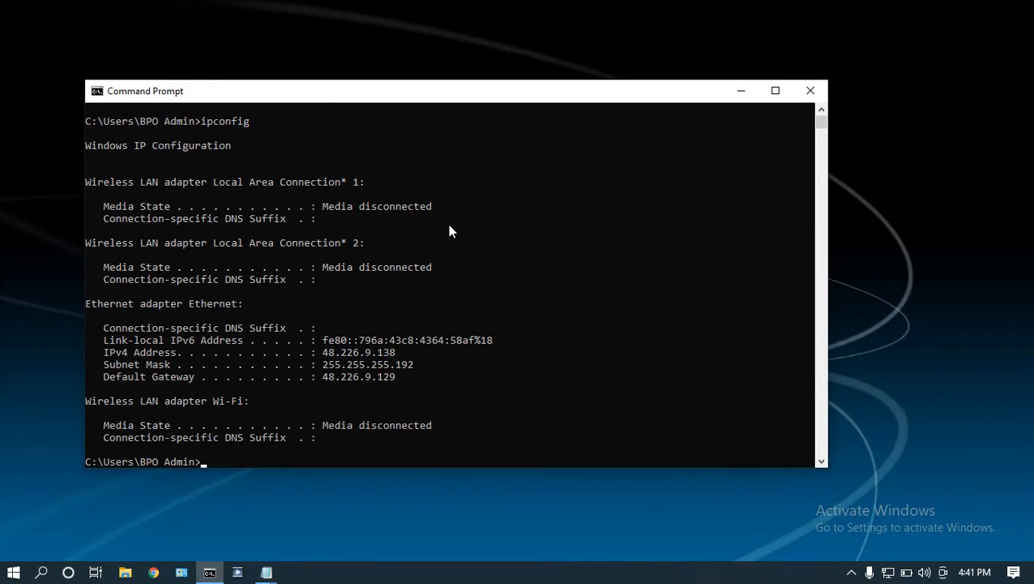
Switch to Chrome and log in to the EdgeOS router dashboard with the username master and the account password.
{"action": "left_click", "coordinate": [153, 573]}
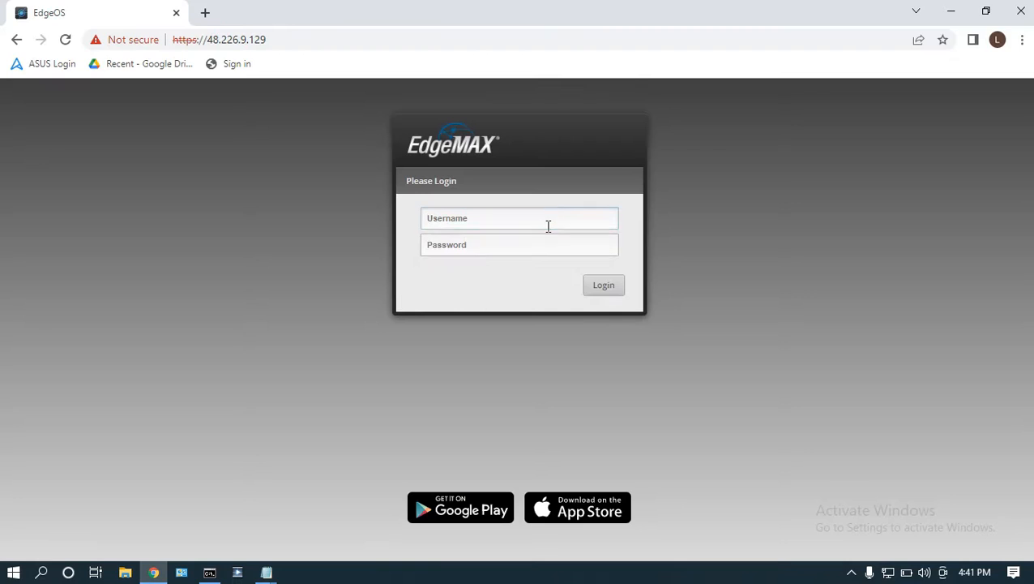
{"action": "left_click", "coordinate": [548, 226]}
{"action": "type", "text": "master"}
{"action": "key", "text": "Tab"}
{"action": "type", "text": "ubnt"}
{"action": "key", "text": "Return"}
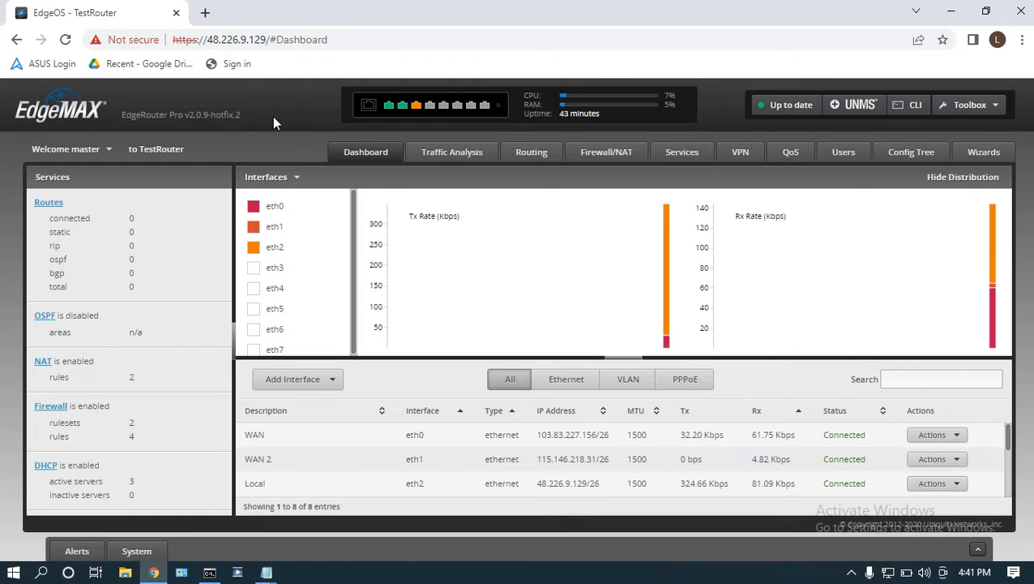
Switch to the "Backup and restore config" note in Notepad and highlight the backup instruction "Download the config file".
{"action": "left_click", "coordinate": [265, 572]}
{"action": "left_click", "coordinate": [335, 526]}
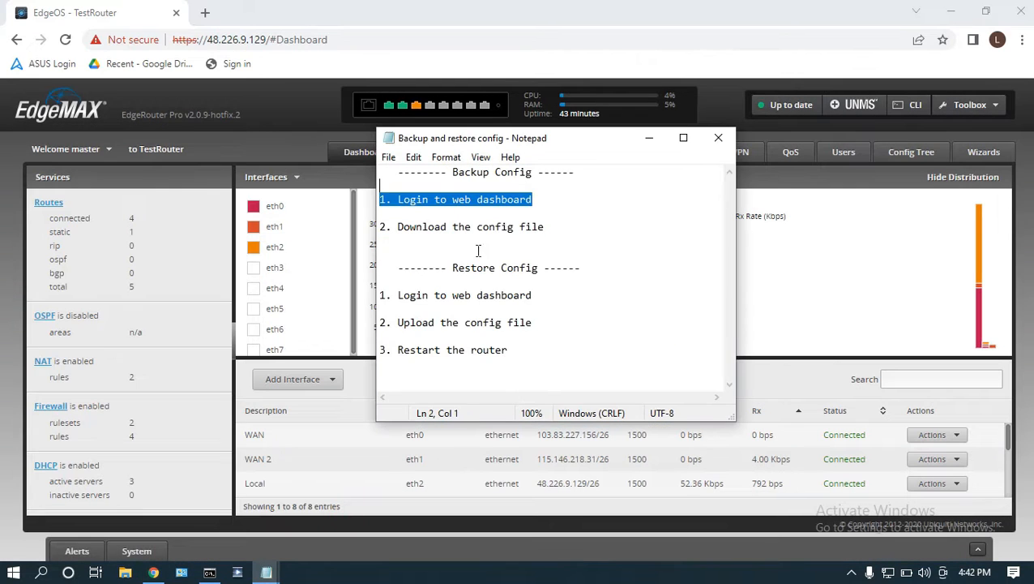
{"action": "left_click", "coordinate": [454, 227]}
{"action": "left_click_drag", "start_coordinate": [550, 227], "coordinate": [386, 218]}
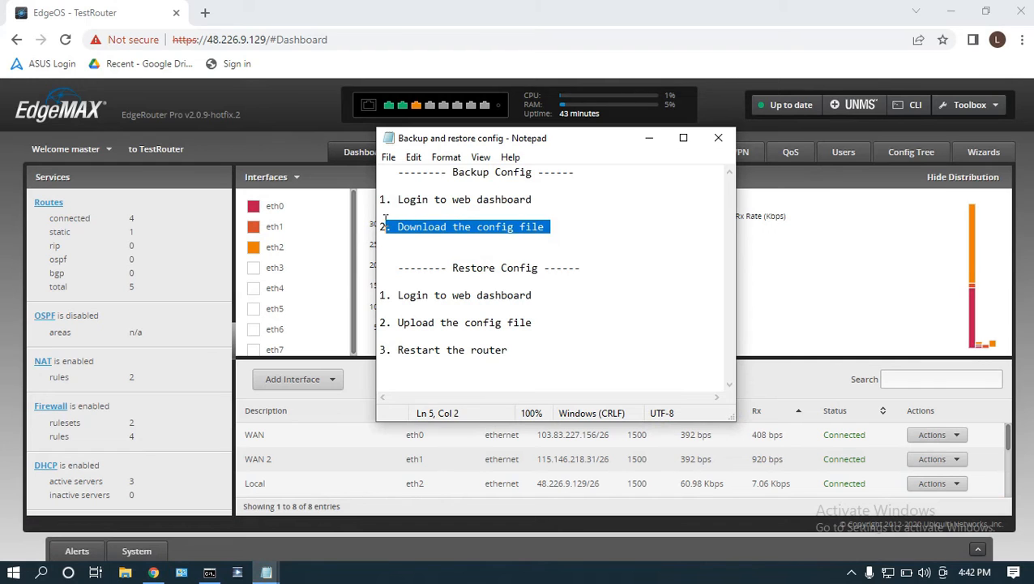
Return to the router dashboard and download the backup config file from the system's Configuration Management & Device Maintenance settings.
{"action": "left_click", "coordinate": [295, 104]}
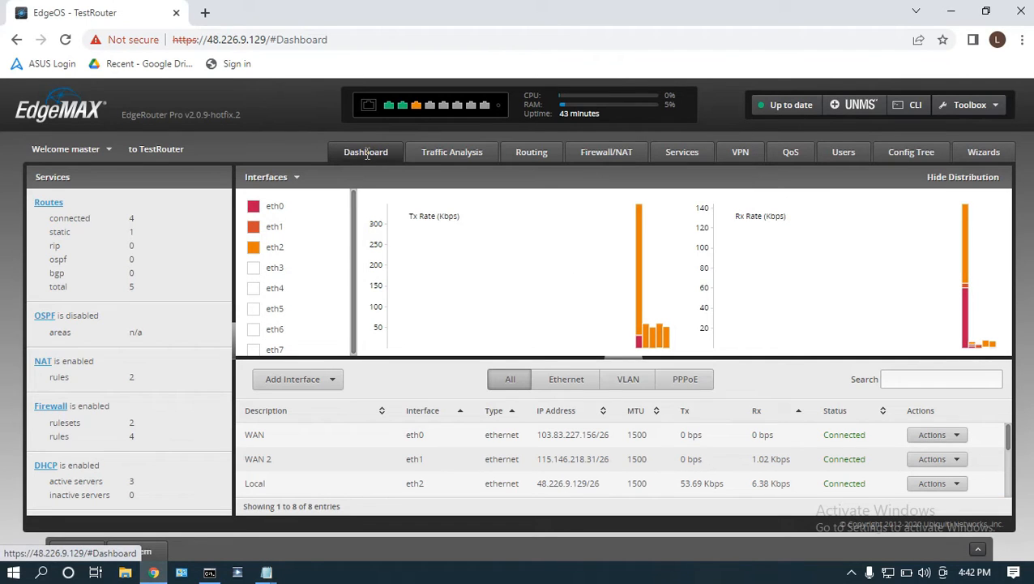
{"action": "left_click", "coordinate": [143, 552]}
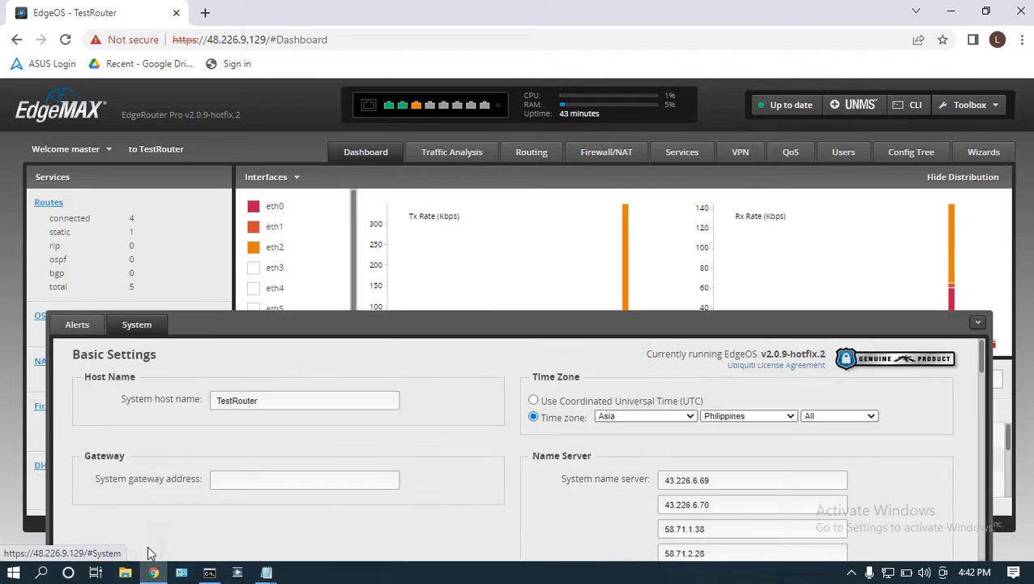
{"action": "scroll", "coordinate": [581, 427], "scroll_direction": "down", "scroll_amount": 10}
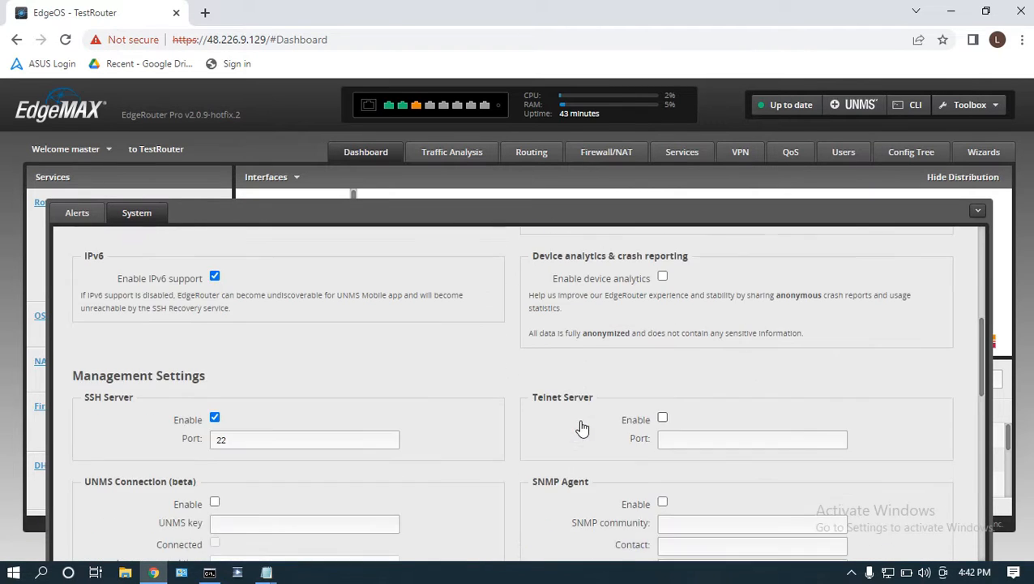
{"action": "scroll", "coordinate": [580, 427], "scroll_direction": "down", "scroll_amount": 5}
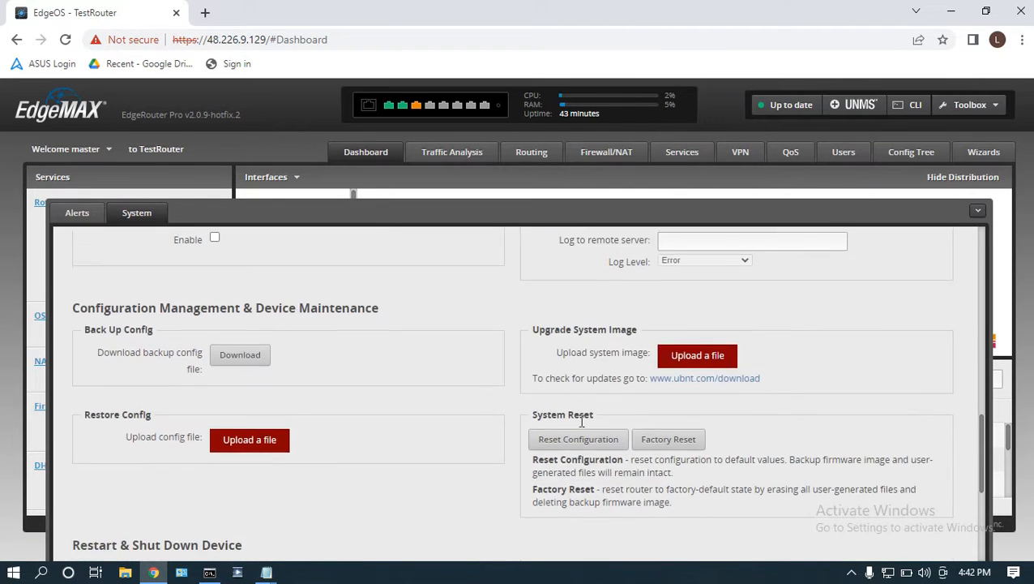
{"action": "scroll", "coordinate": [583, 423], "scroll_direction": "up", "scroll_amount": 2}
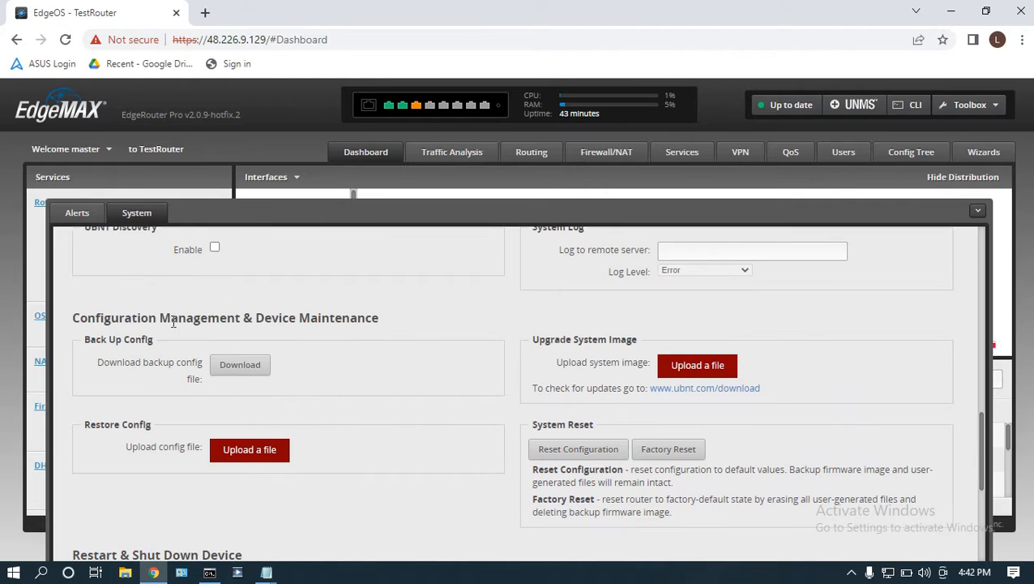
{"action": "left_click_drag", "start_coordinate": [78, 318], "coordinate": [384, 325]}
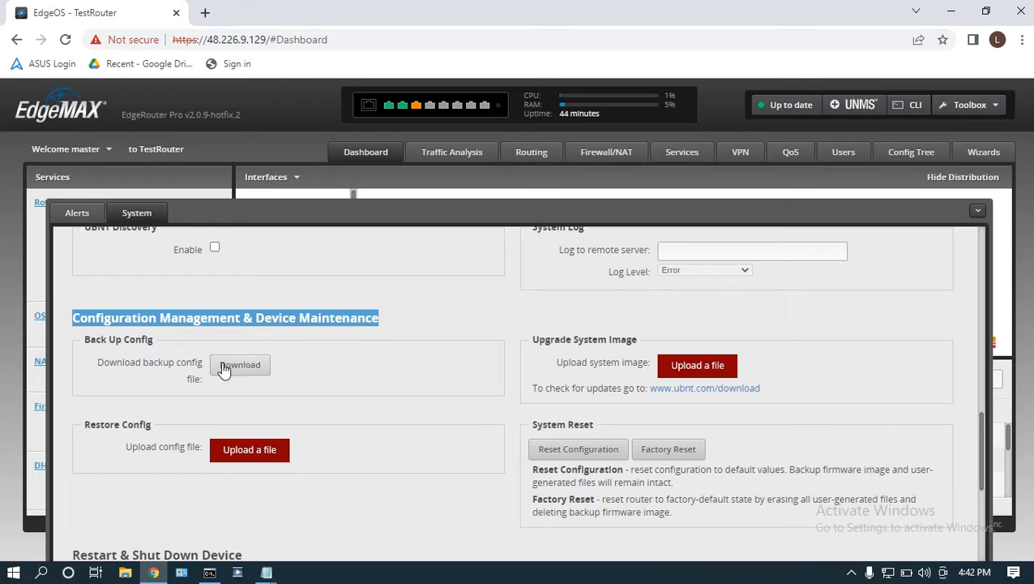
{"action": "left_click_drag", "start_coordinate": [86, 338], "coordinate": [154, 344]}
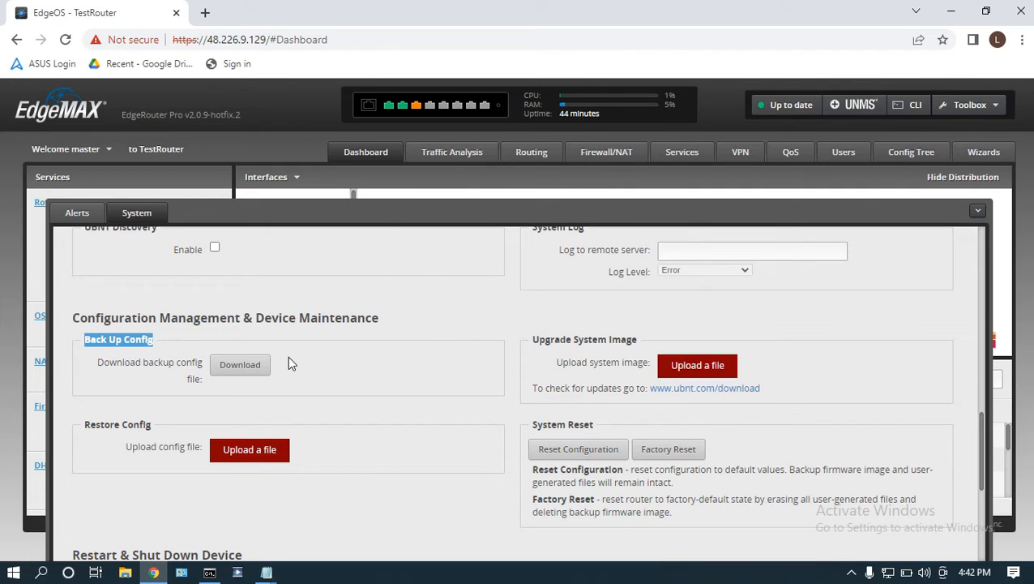
{"action": "left_click", "coordinate": [246, 365]}
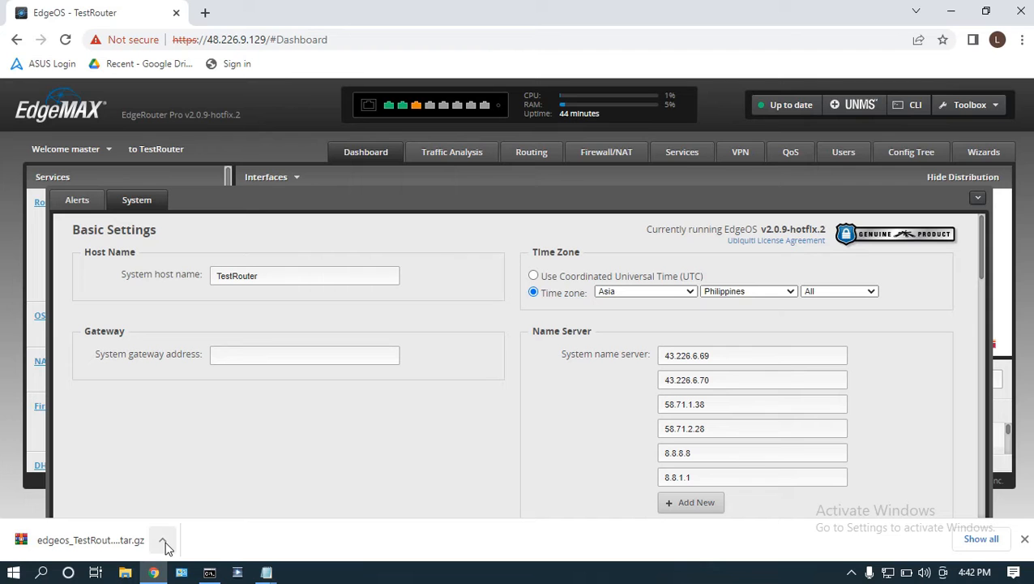
Show the downloaded backup archive in its folder, inspect it there, and minimize the folder window.
{"action": "left_click", "coordinate": [165, 543]}
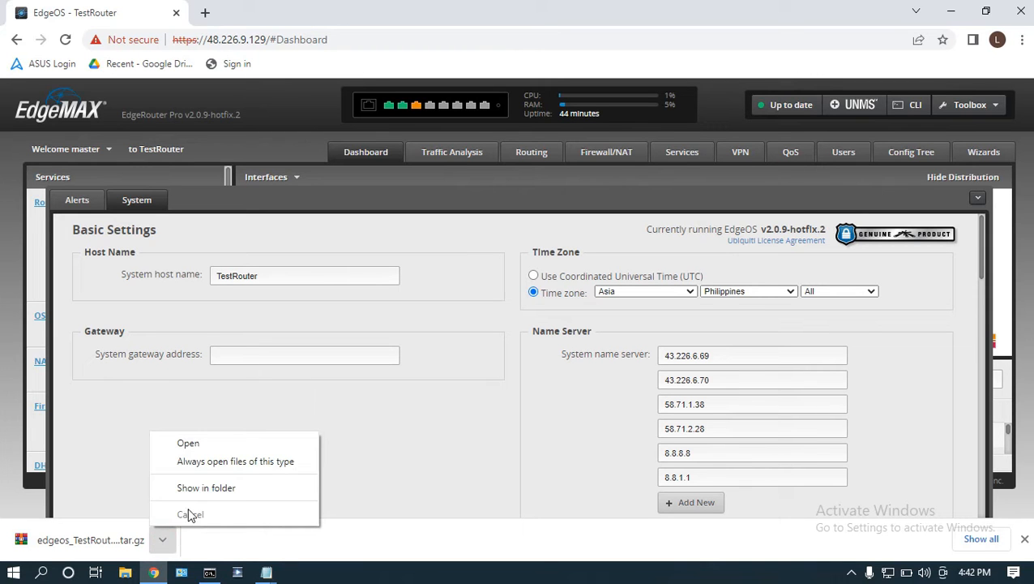
{"action": "left_click", "coordinate": [208, 492]}
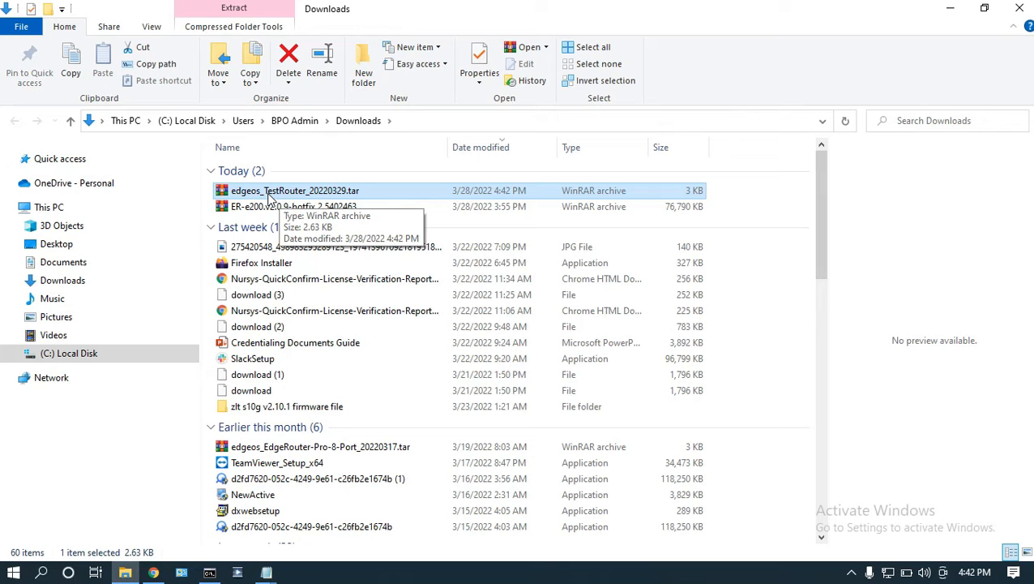
{"action": "left_click_drag", "start_coordinate": [411, 5], "coordinate": [646, 121]}
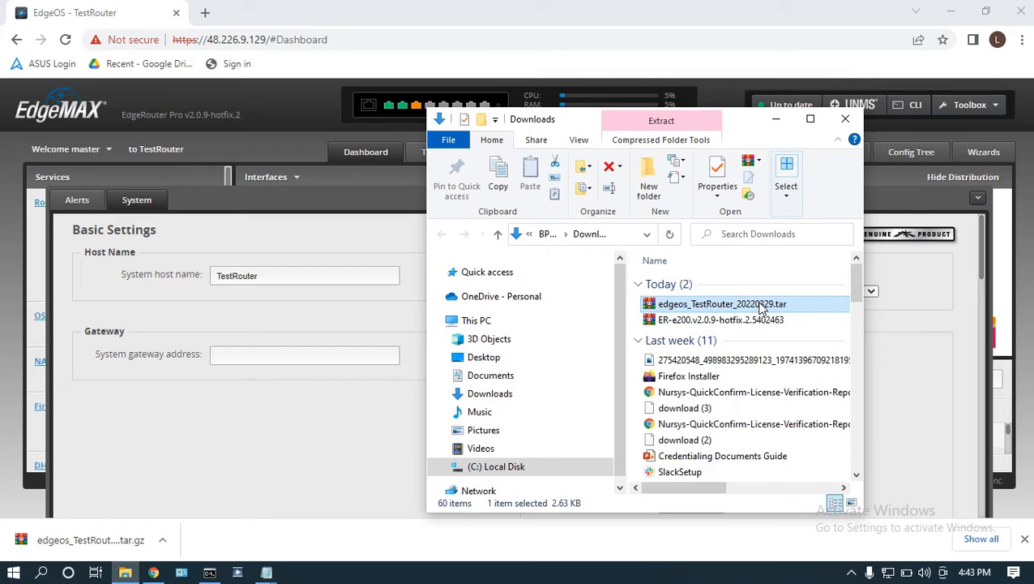
{"action": "double_click", "coordinate": [744, 120]}
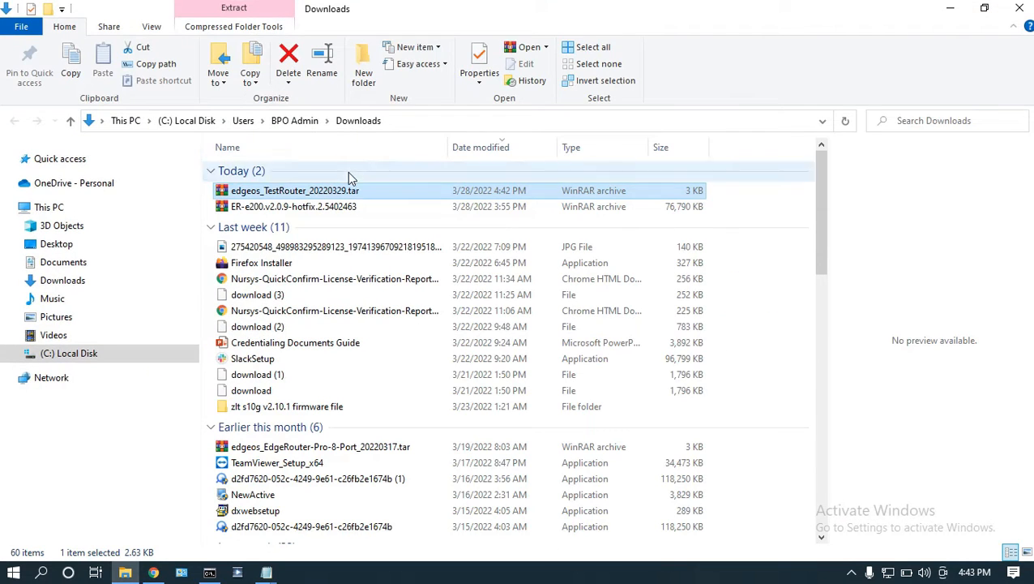
{"action": "left_click_drag", "start_coordinate": [616, 9], "coordinate": [488, 243]}
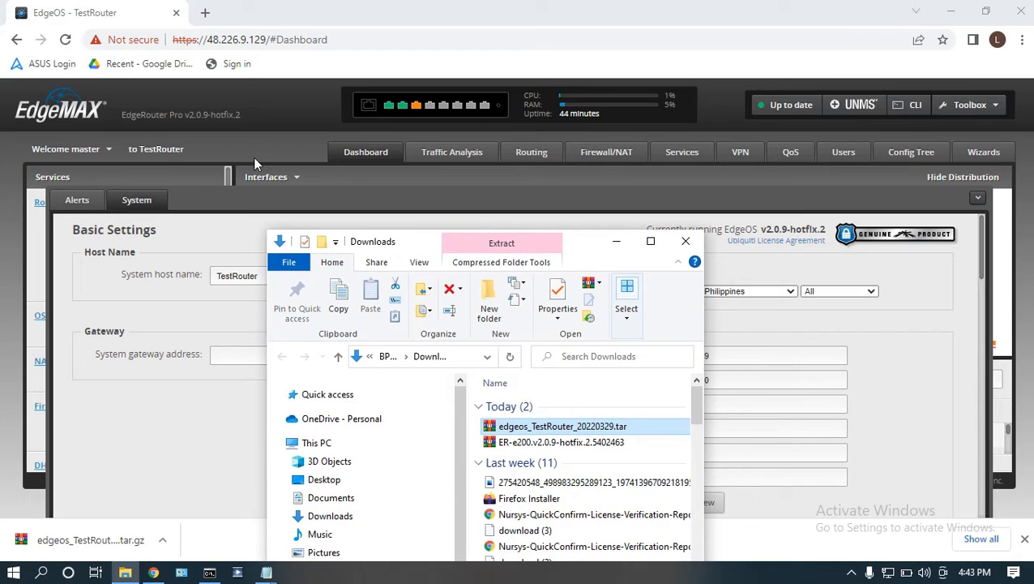
{"action": "left_click", "coordinate": [616, 241]}
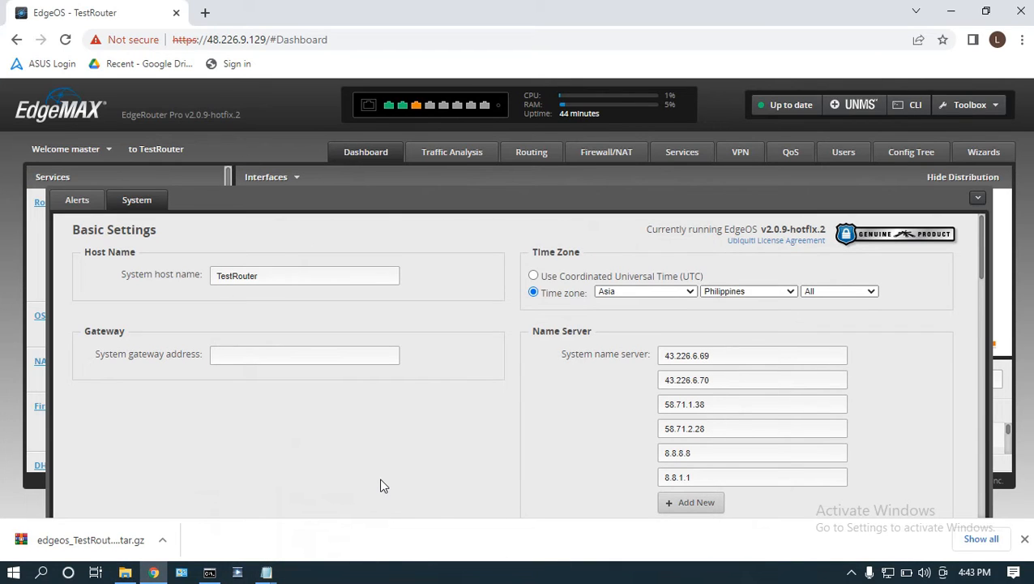
Switch to the Notepad instructions and review the Restore Config section, highlighting the login and "Upload the config file" lines.
{"action": "scroll", "coordinate": [468, 446], "scroll_direction": "down", "scroll_amount": 8}
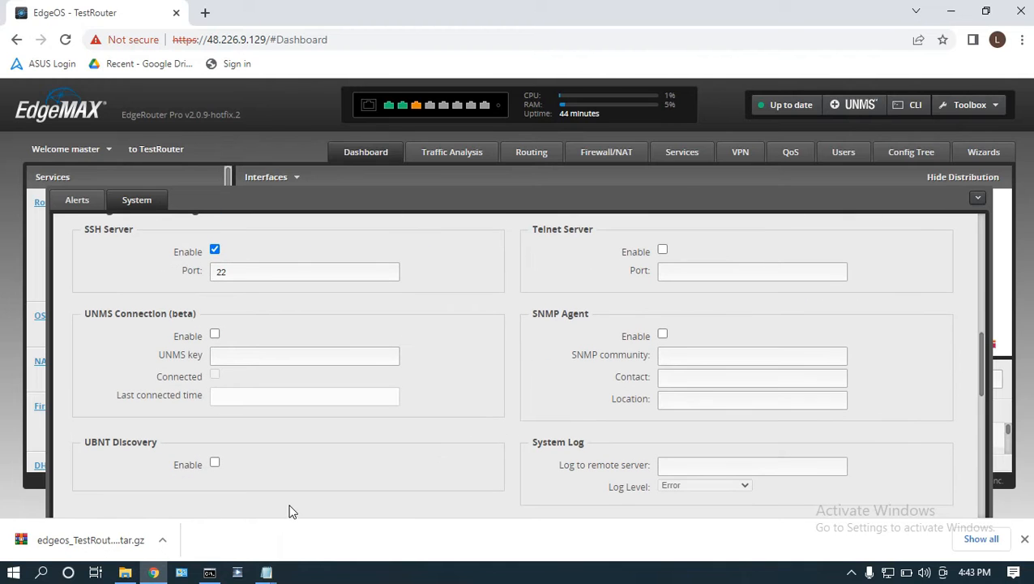
{"action": "left_click", "coordinate": [266, 572]}
{"action": "left_click", "coordinate": [327, 517]}
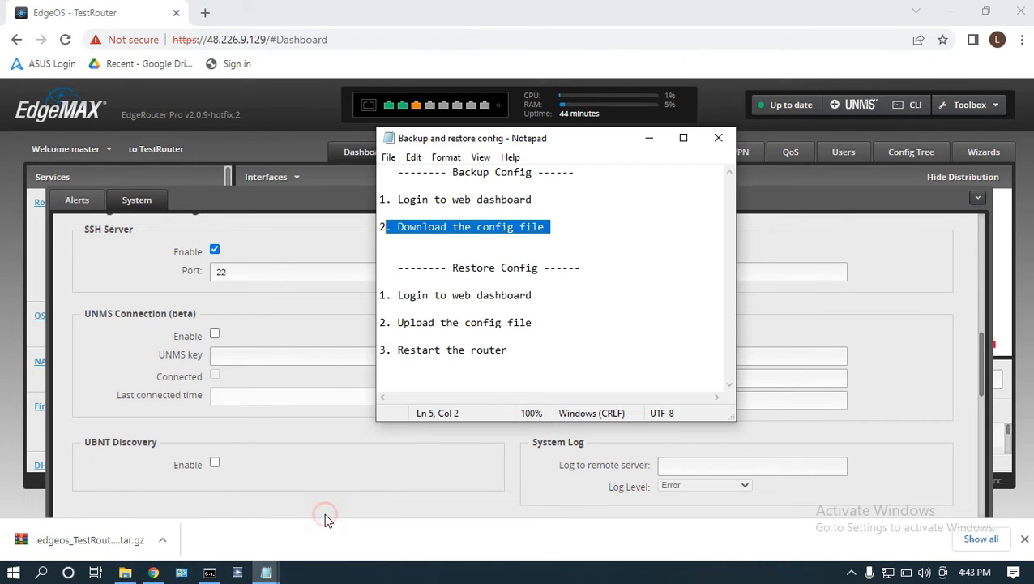
{"action": "left_click", "coordinate": [441, 309]}
{"action": "left_click", "coordinate": [555, 226]}
{"action": "key", "text": "ctrl+shift+Home"}
{"action": "left_click", "coordinate": [472, 295]}
{"action": "left_click_drag", "start_coordinate": [396, 270], "coordinate": [499, 366]}
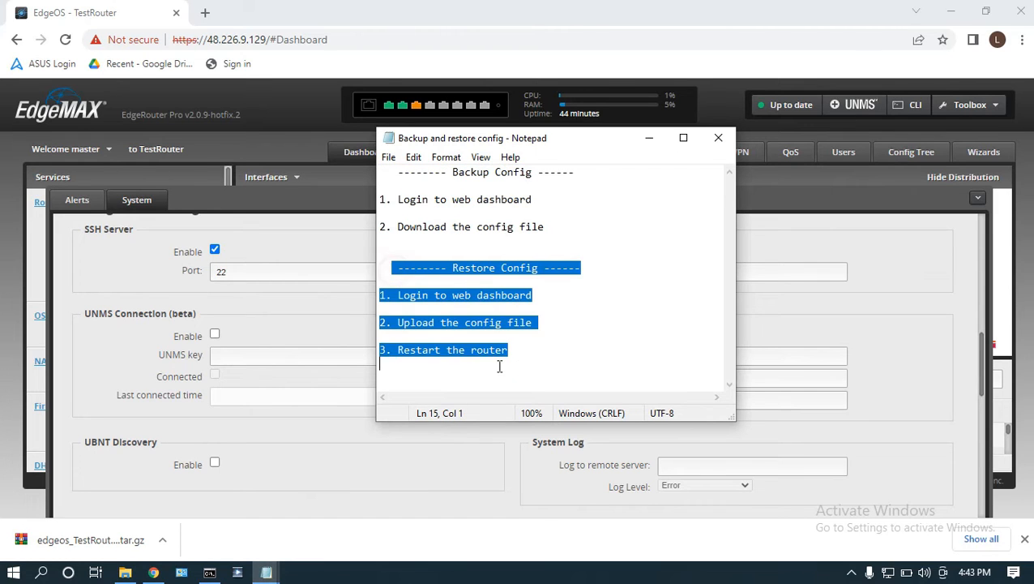
{"action": "left_click", "coordinate": [524, 350]}
{"action": "left_click_drag", "start_coordinate": [532, 295], "coordinate": [428, 309]}
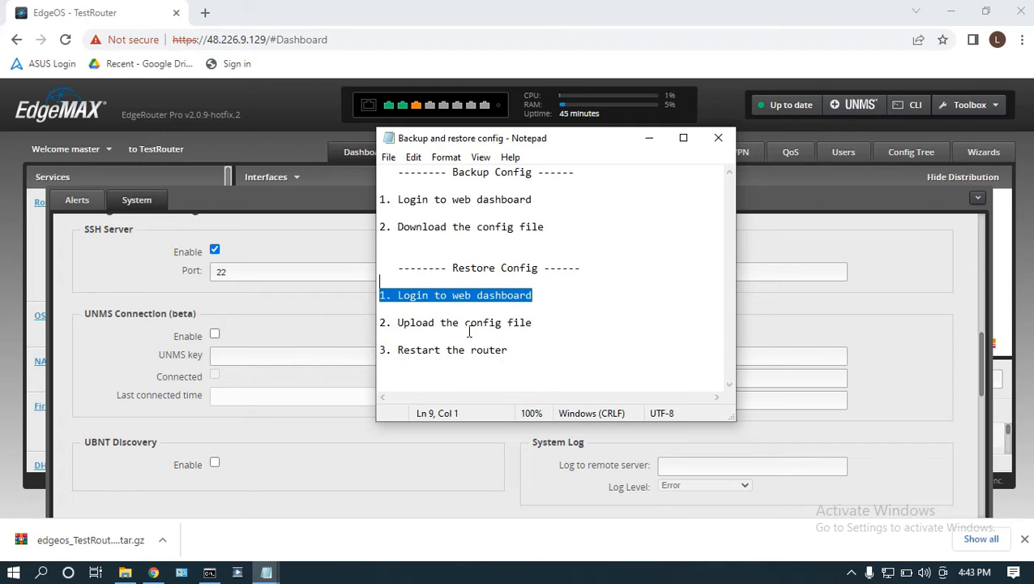
{"action": "left_click_drag", "start_coordinate": [540, 322], "coordinate": [397, 321]}
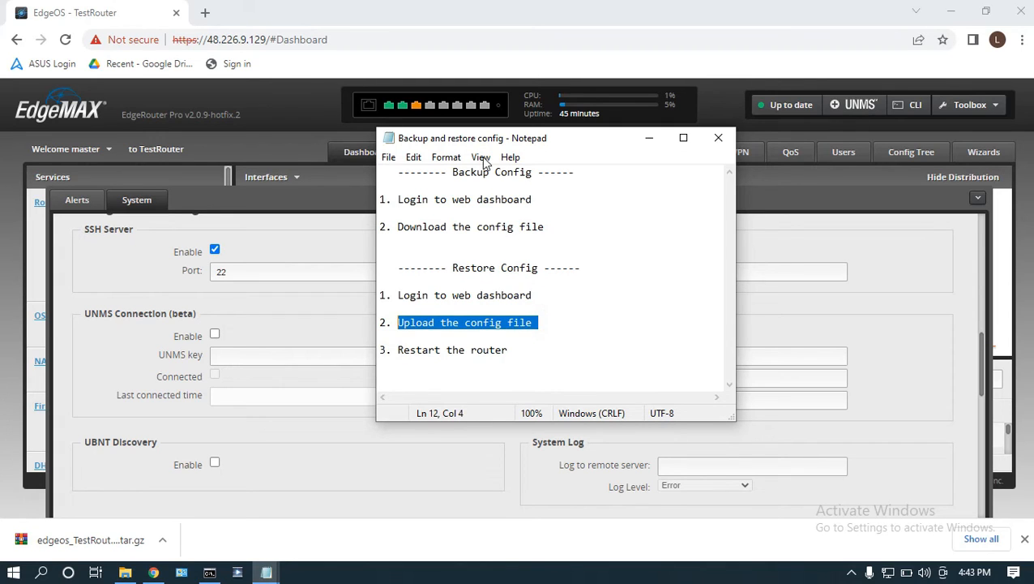
Return to the router dashboard, reopen the system settings and upload edgeos_TestRouter_20220329.tar under Restore Config.
{"action": "left_click", "coordinate": [238, 107]}
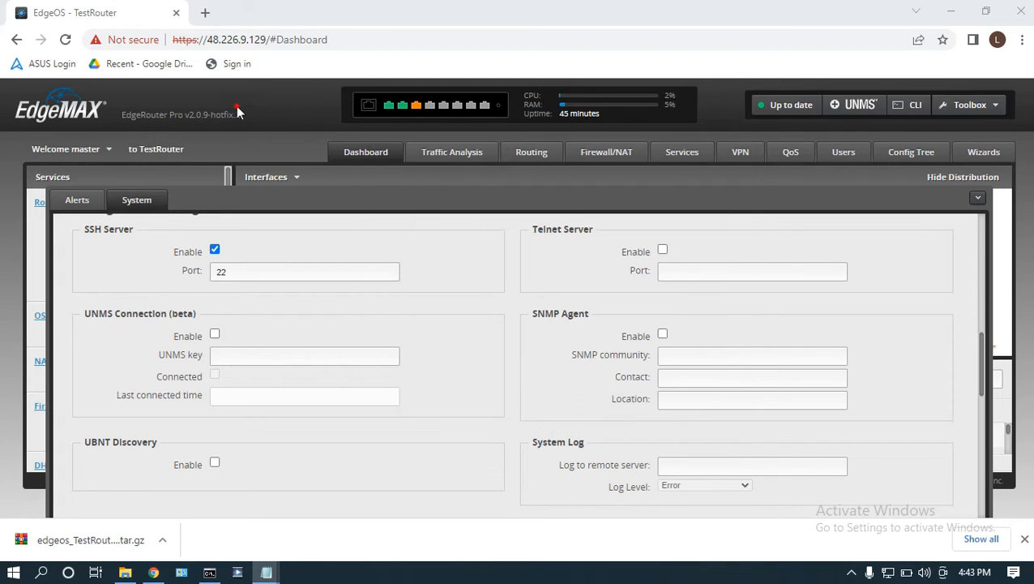
{"action": "left_click", "coordinate": [978, 199]}
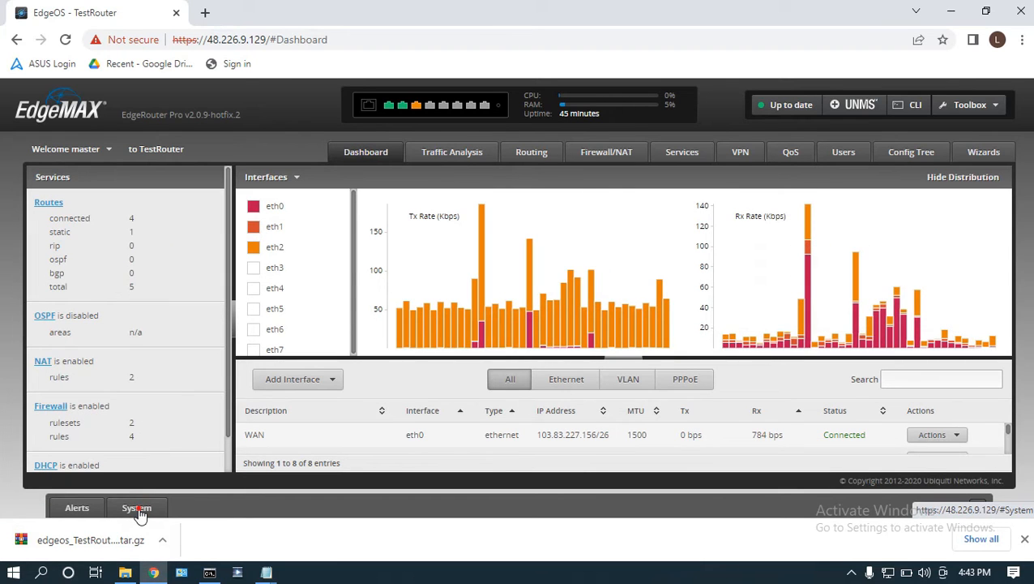
{"action": "left_click", "coordinate": [137, 508]}
{"action": "scroll", "coordinate": [388, 417], "scroll_direction": "down", "scroll_amount": 5}
{"action": "scroll", "coordinate": [387, 421], "scroll_direction": "down", "scroll_amount": 8}
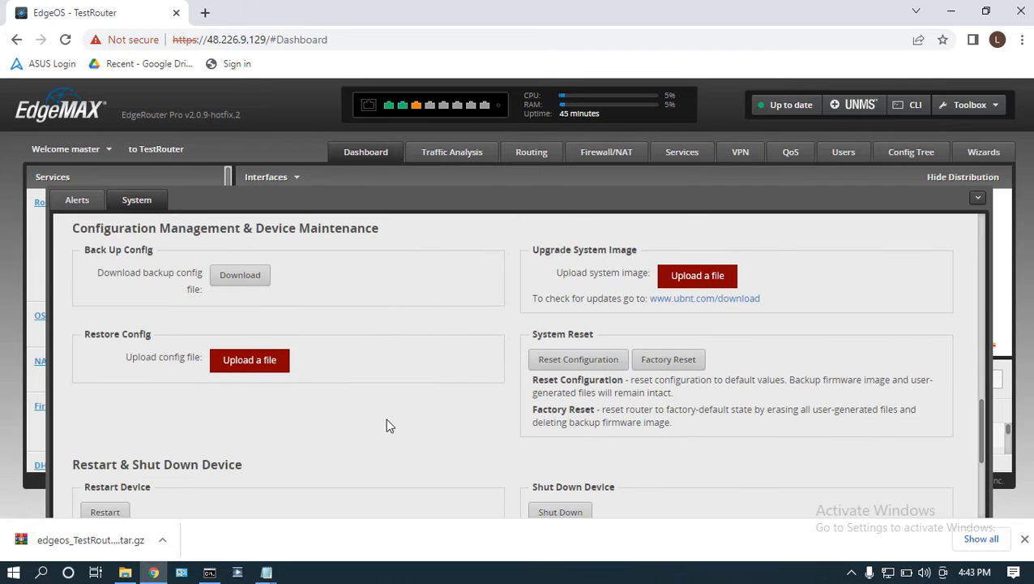
{"action": "scroll", "coordinate": [386, 418], "scroll_direction": "up", "scroll_amount": 3}
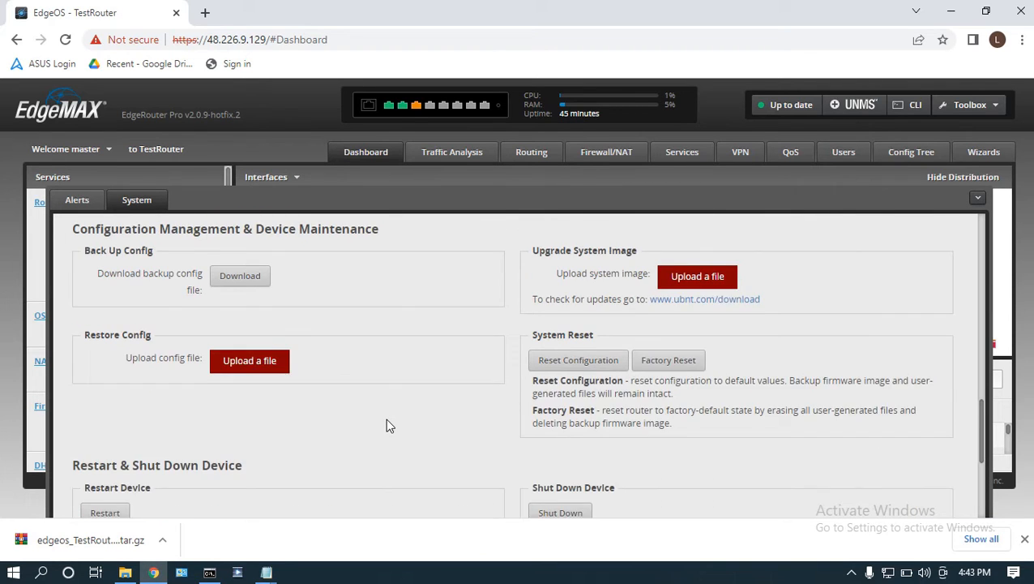
{"action": "left_click_drag", "start_coordinate": [70, 304], "coordinate": [376, 304]}
{"action": "left_click_drag", "start_coordinate": [153, 411], "coordinate": [85, 411]}
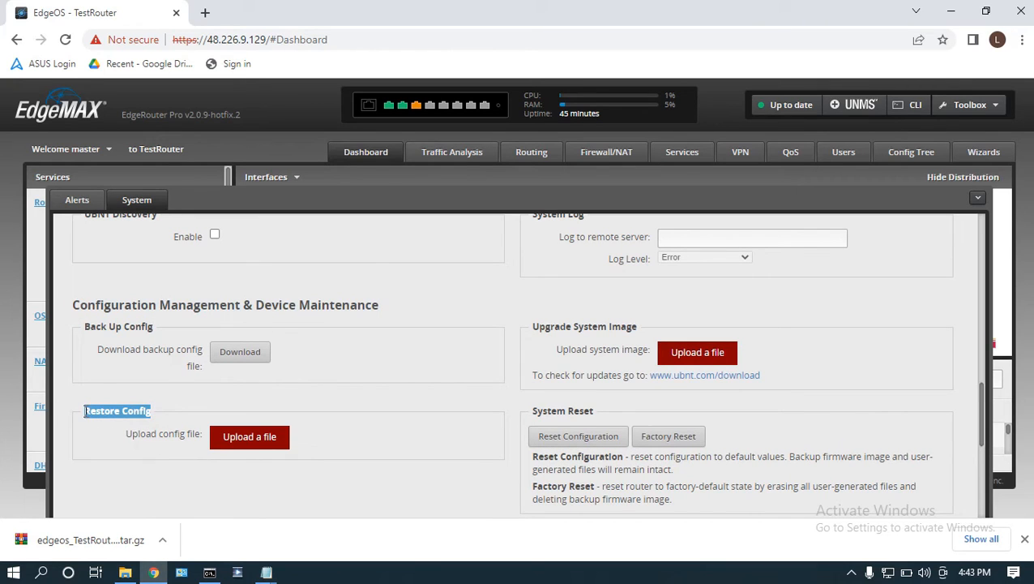
{"action": "left_click", "coordinate": [243, 438]}
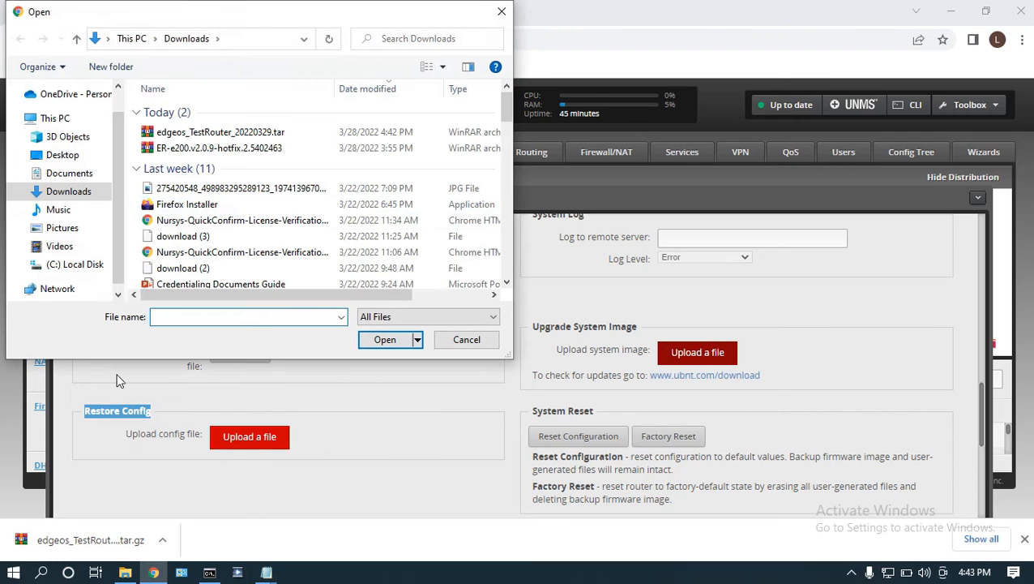
{"action": "left_click", "coordinate": [234, 134]}
{"action": "left_click", "coordinate": [384, 339]}
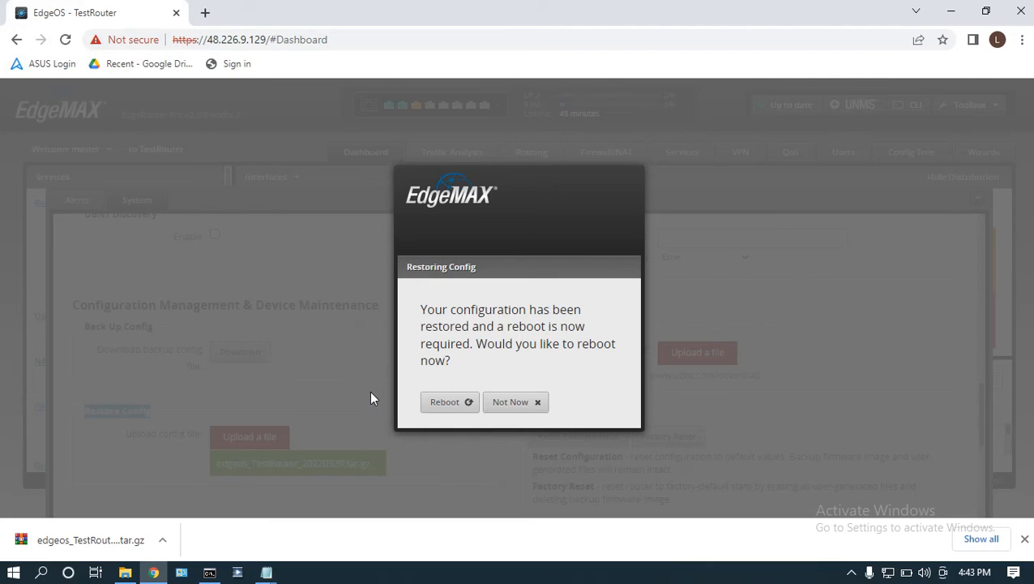
Switch to the "Backup and restore config" note in Notepad and highlight the final instruction "Restart the router".
{"action": "mouse_move", "coordinate": [266, 572]}
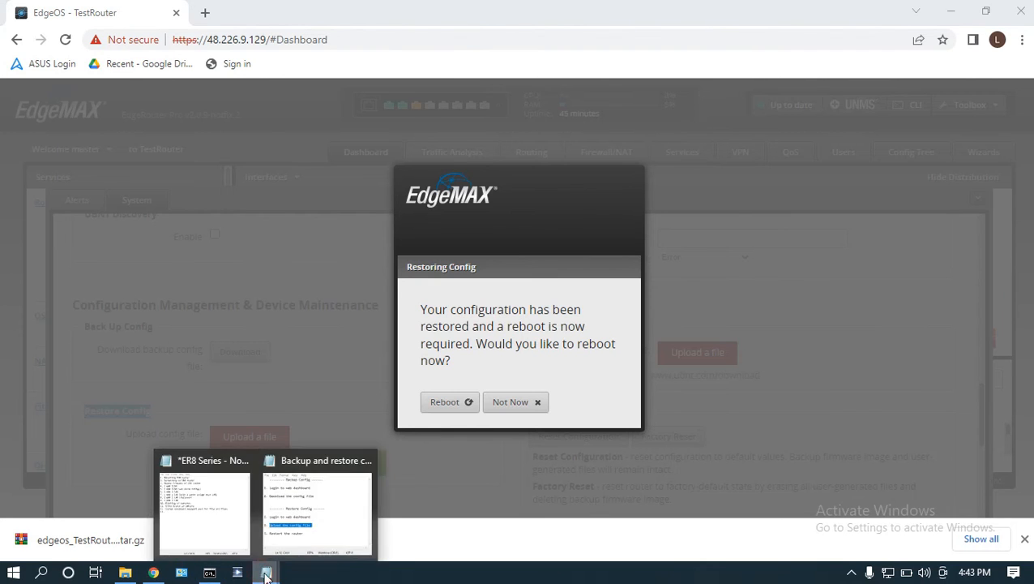
{"action": "left_click", "coordinate": [295, 531]}
{"action": "left_click", "coordinate": [464, 339]}
{"action": "left_click_drag", "start_coordinate": [517, 347], "coordinate": [391, 348]}
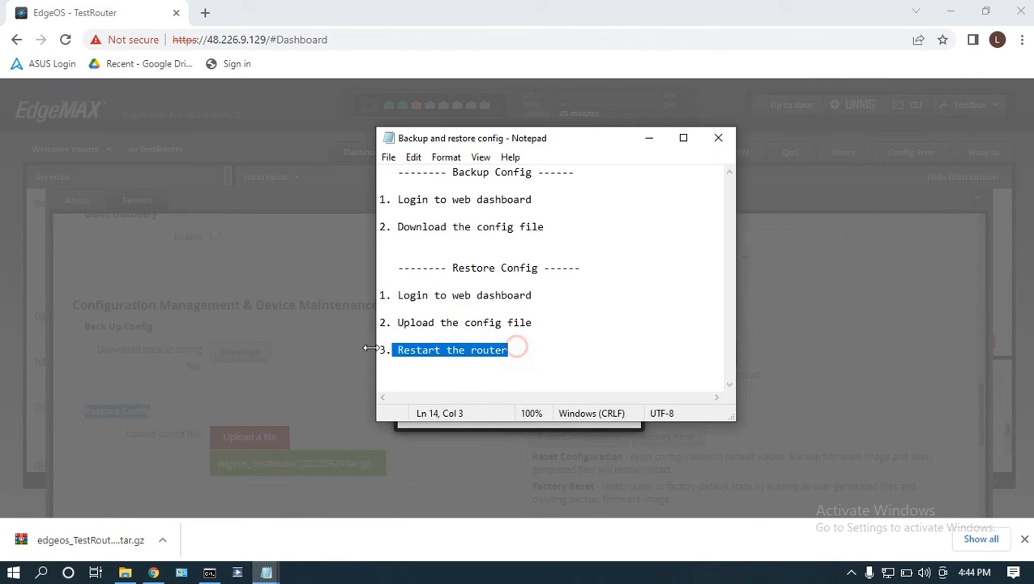
Minimize the Notepad instructions and reboot the router from the Restoring Config dialog, confirming the reboot.
{"action": "left_click", "coordinate": [643, 137]}
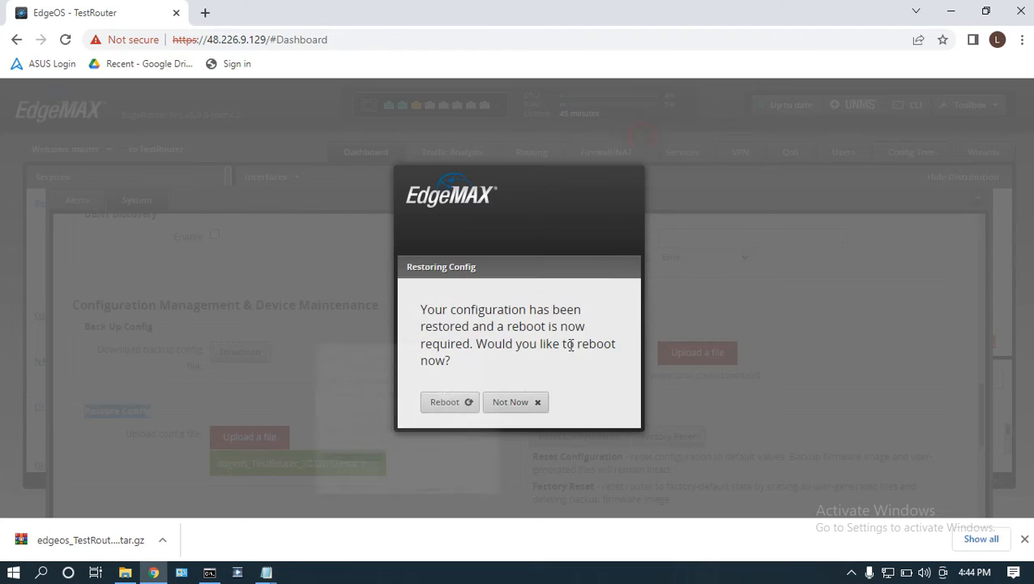
{"action": "left_click", "coordinate": [447, 402]}
{"action": "scroll", "coordinate": [537, 427], "scroll_direction": "down", "scroll_amount": 1}
{"action": "left_click", "coordinate": [480, 428]}
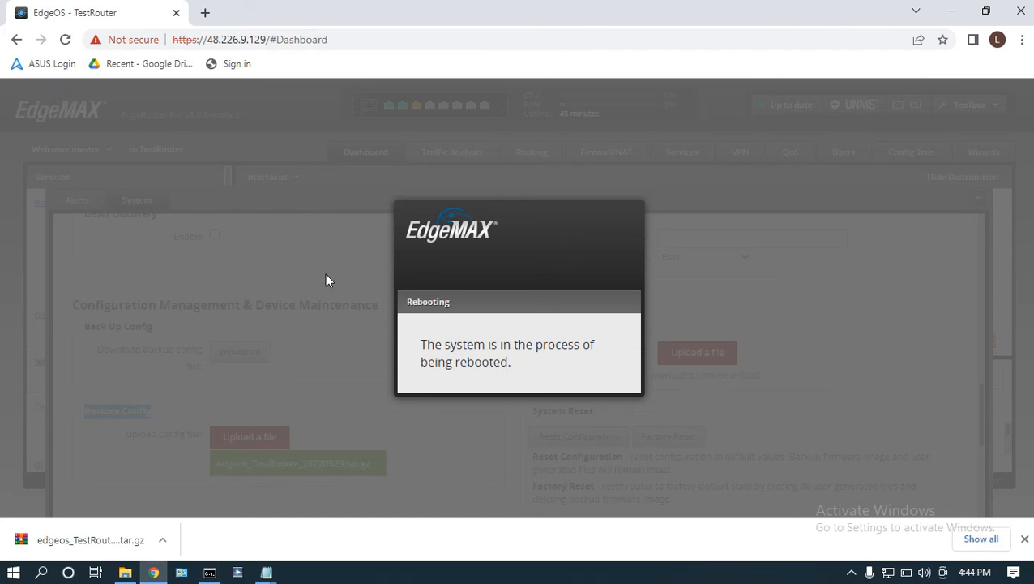
Switch to Command Prompt, move its window clear of the dashboard dialog, and start a continuous ping to 48.226.9.129.
{"action": "left_click", "coordinate": [209, 572]}
{"action": "left_click_drag", "start_coordinate": [411, 82], "coordinate": [983, 92]}
{"action": "left_click", "coordinate": [857, 431]}
{"action": "type", "text": "ping"}
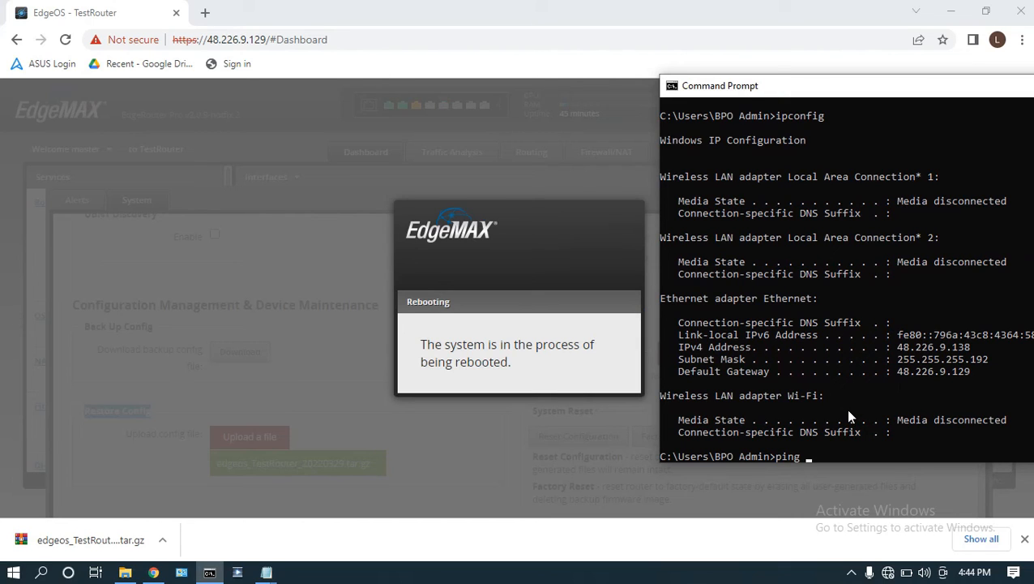
{"action": "type", "text": " 48.226.9.129 -t"}
{"action": "key", "text": "Return"}
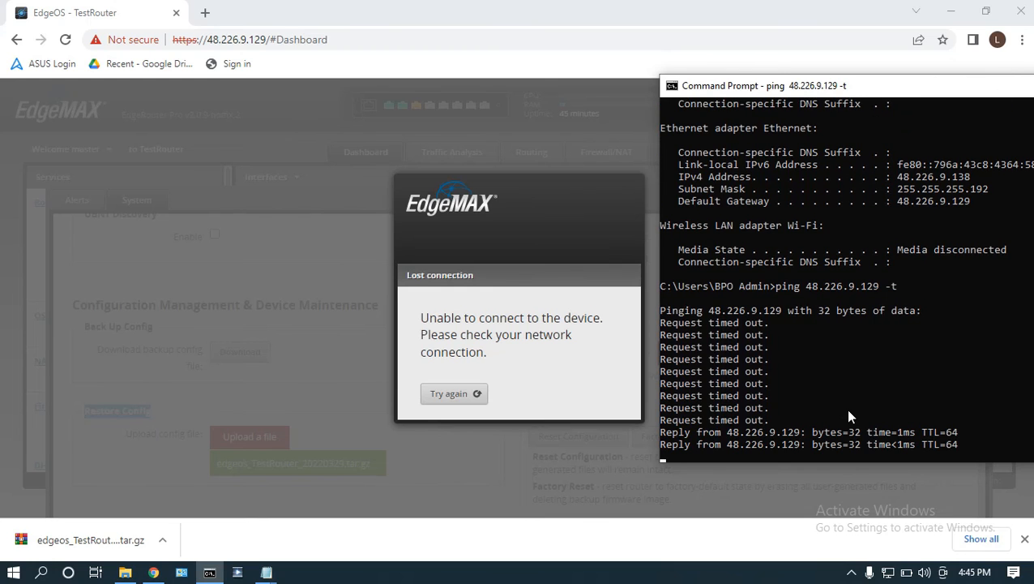
Return to the browser, reload the router dashboard page and log in as master with the account password.
{"action": "left_click", "coordinate": [400, 41]}
{"action": "key", "text": "Return"}
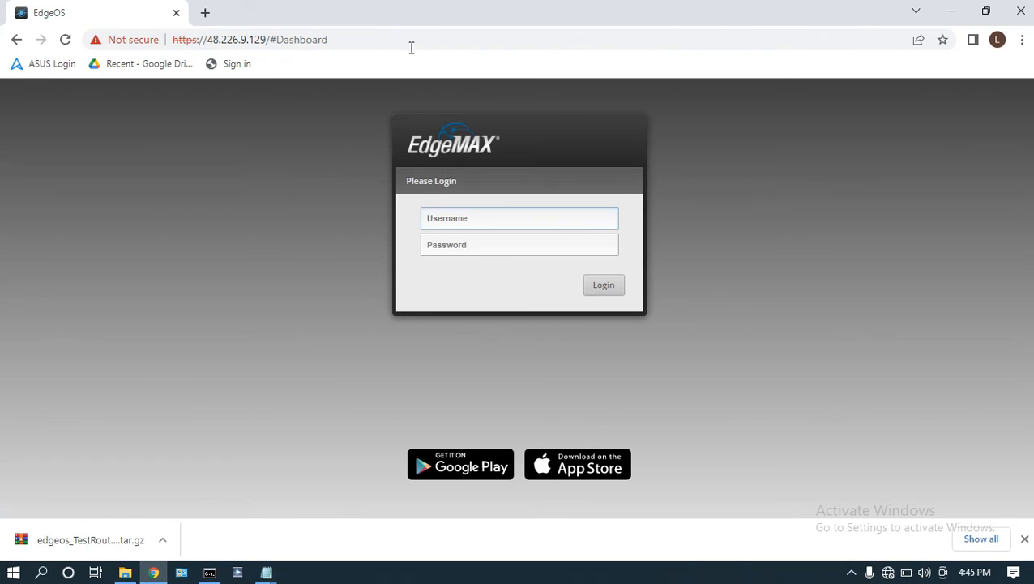
{"action": "left_click", "coordinate": [449, 218]}
{"action": "type", "text": "maste"}
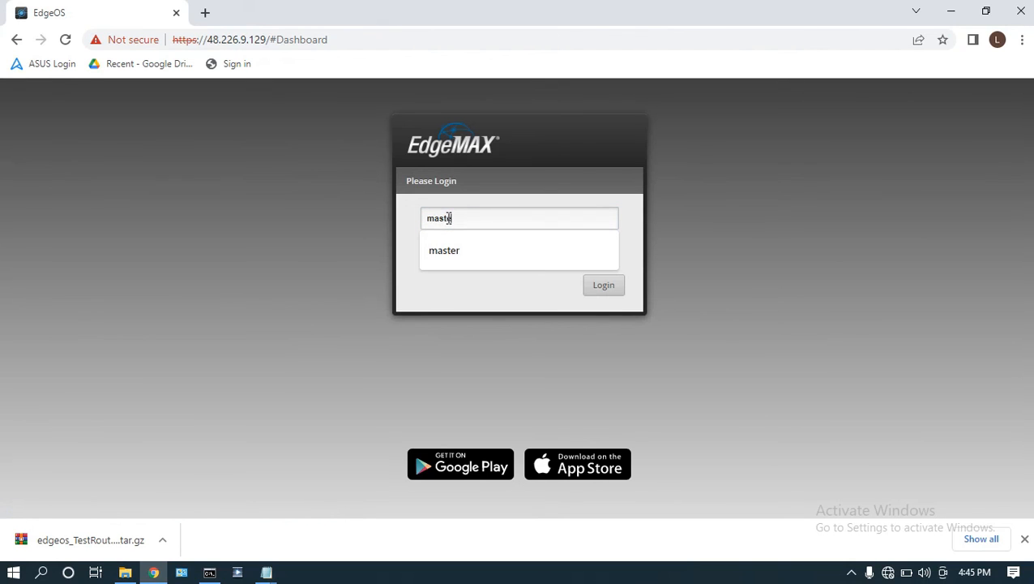
{"action": "type", "text": "r"}
{"action": "left_click", "coordinate": [491, 248]}
{"action": "type", "text": "•••"}
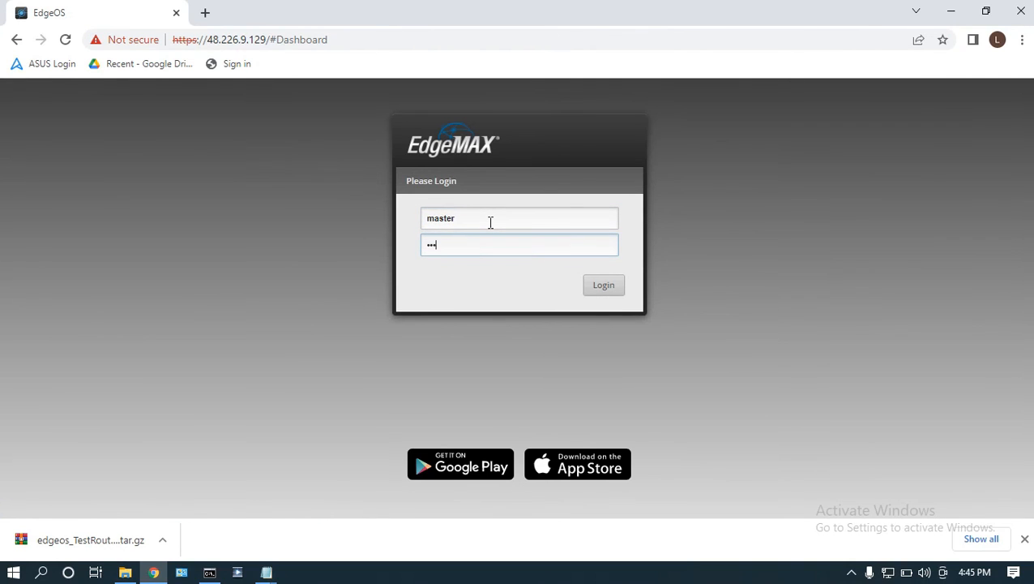
{"action": "left_click", "coordinate": [596, 294]}
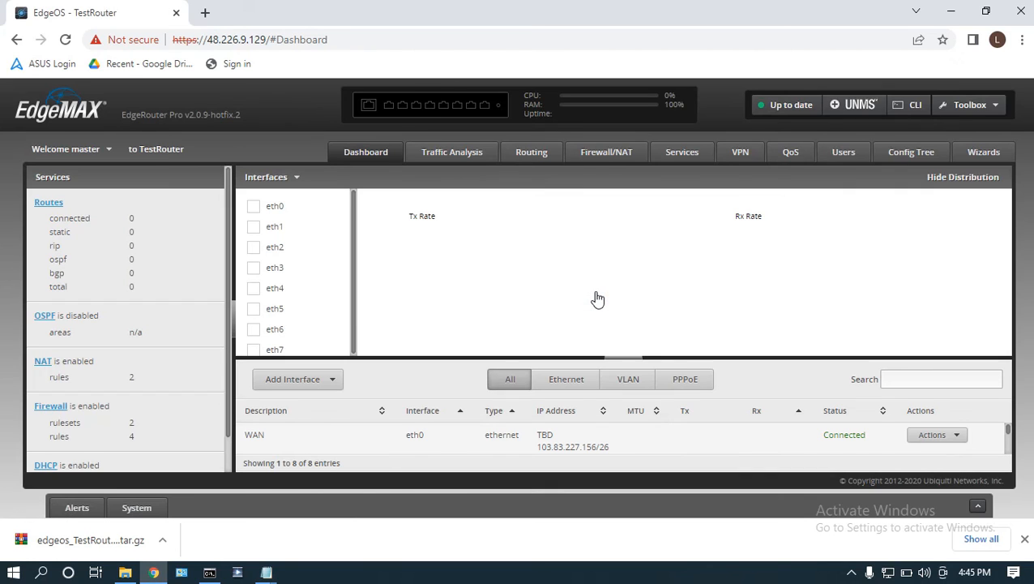
Open the router's System settings and show the Configuration Management & Device Maintenance section.
{"action": "left_click", "coordinate": [975, 506]}
{"action": "left_click", "coordinate": [136, 415]}
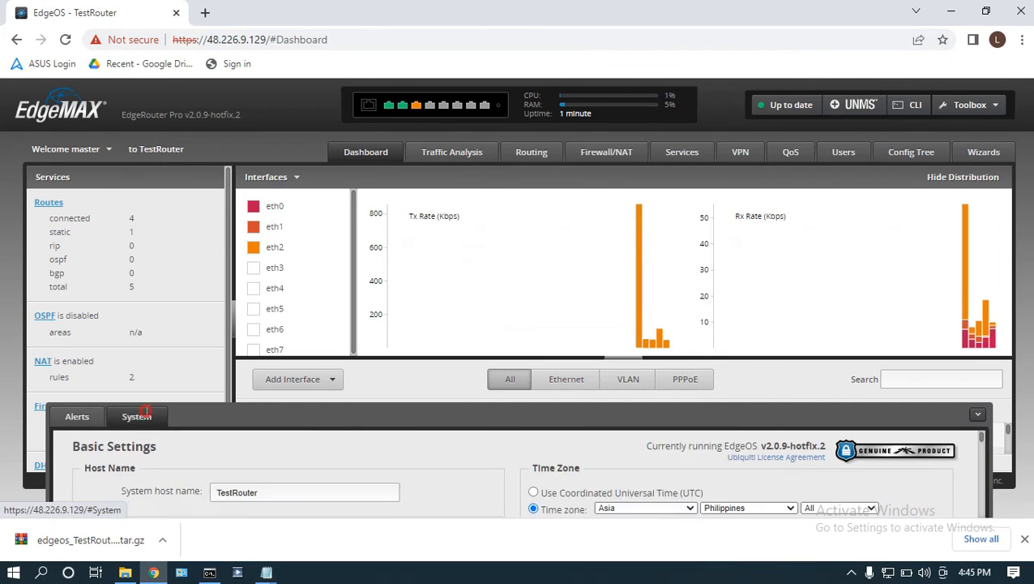
{"action": "scroll", "coordinate": [596, 440], "scroll_direction": "down", "scroll_amount": 3}
{"action": "scroll", "coordinate": [596, 442], "scroll_direction": "down", "scroll_amount": 8}
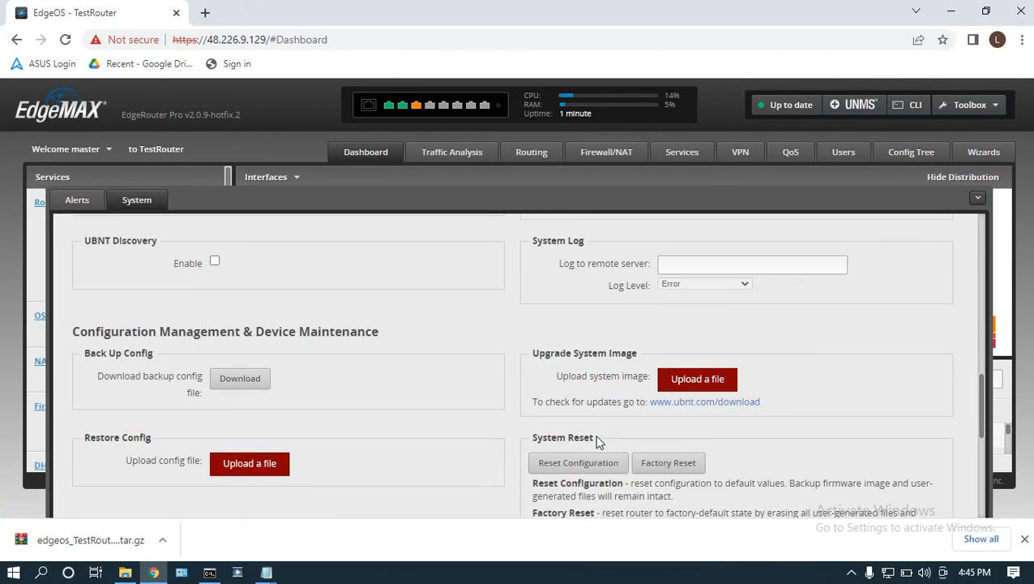